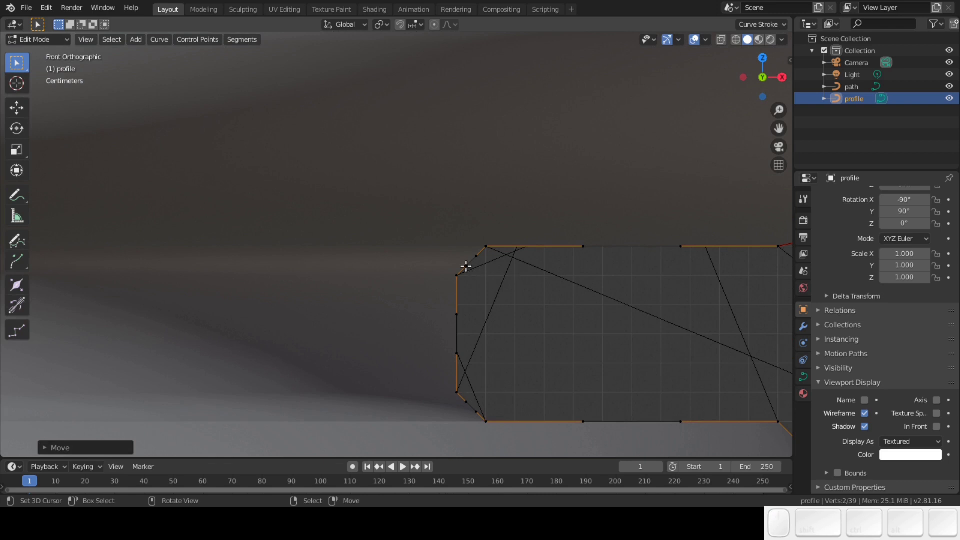
# - Move the upper and lower pairs of profile control points into a rounded shape and check the jar
pyautogui.press('g')
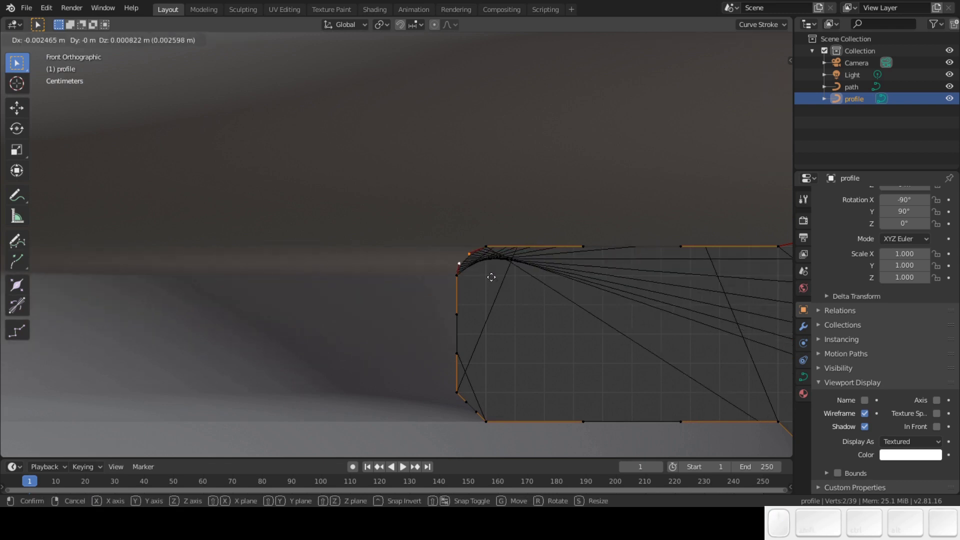
pyautogui.click(488, 273)
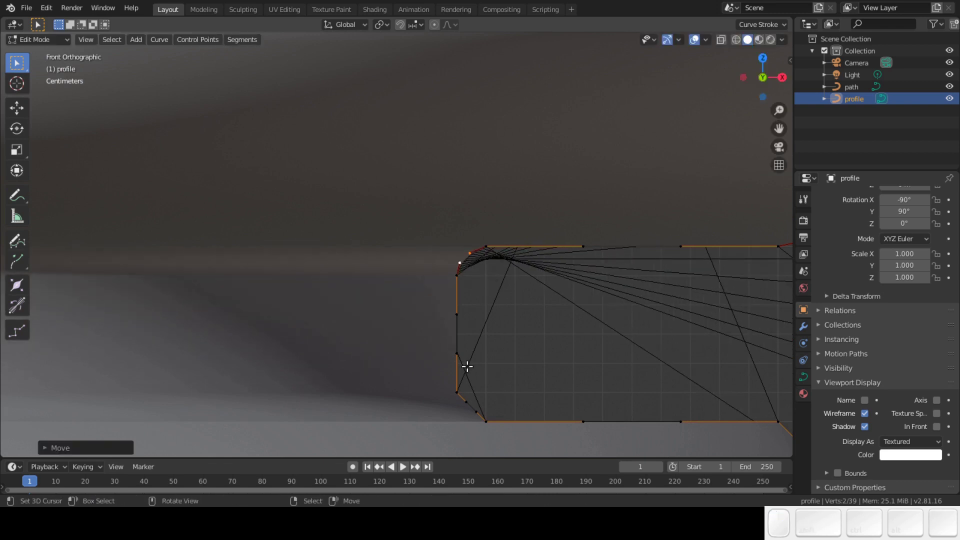
pyautogui.click(467, 401)
pyautogui.keyDown('shift'); pyautogui.click(475, 407); pyautogui.keyUp('shift')
pyautogui.press('g')
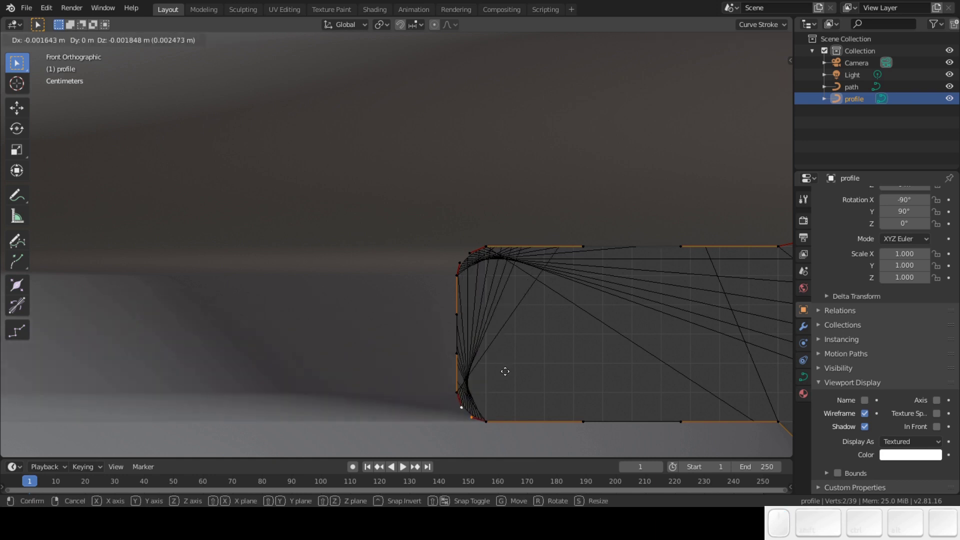
pyautogui.click(504, 370)
pyautogui.scroll(-5, 503, 370)
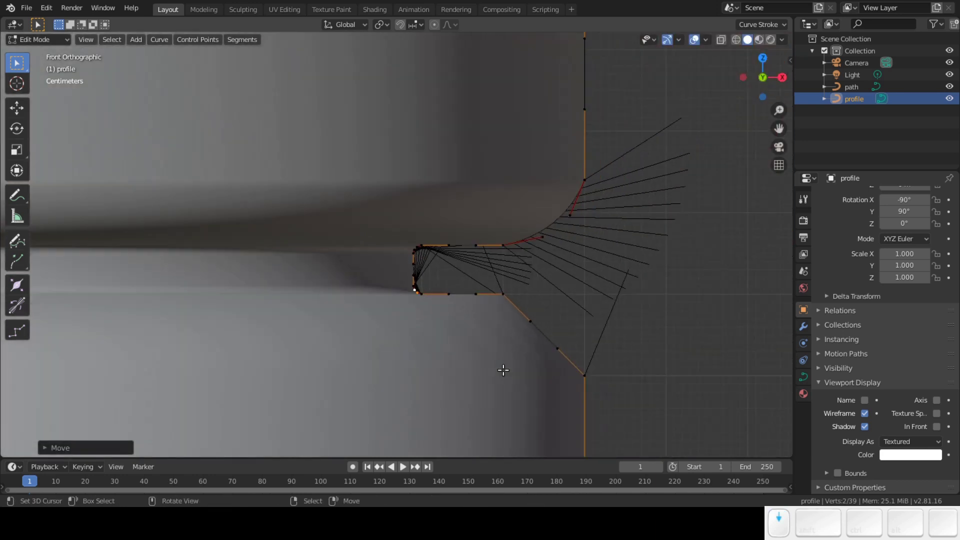
pyautogui.scroll(-1, 503, 370)
pyautogui.press('Tab')
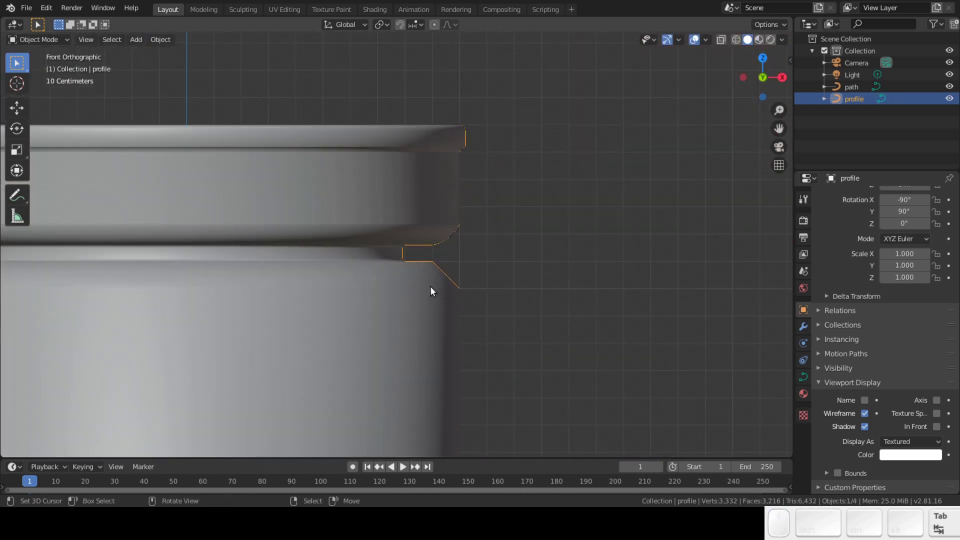
pyautogui.scroll(-4, 394, 339)
pyautogui.keyDown('shift'); pyautogui.moveTo(423, 306); pyautogui.dragTo(436, 265, button='middle'); pyautogui.keyUp('shift')
pyautogui.scroll(3, 442, 202)
pyautogui.scroll(2, 442, 202)
# - Round the rim corner by moving its two control points, then view the whole jar in Object Mode
pyautogui.press('Tab')
pyautogui.click(456, 204)
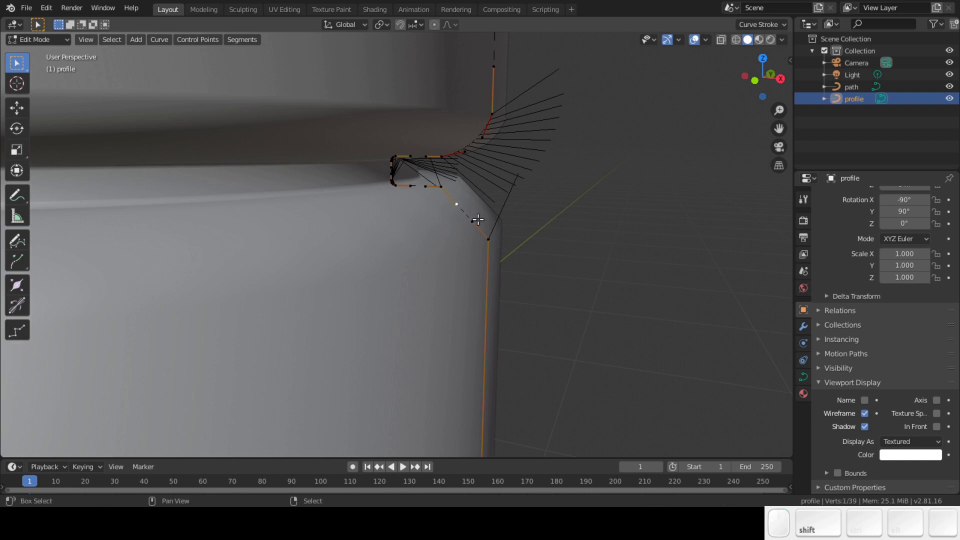
pyautogui.keyDown('shift'); pyautogui.click(472, 221); pyautogui.keyUp('shift')
pyautogui.press('g')
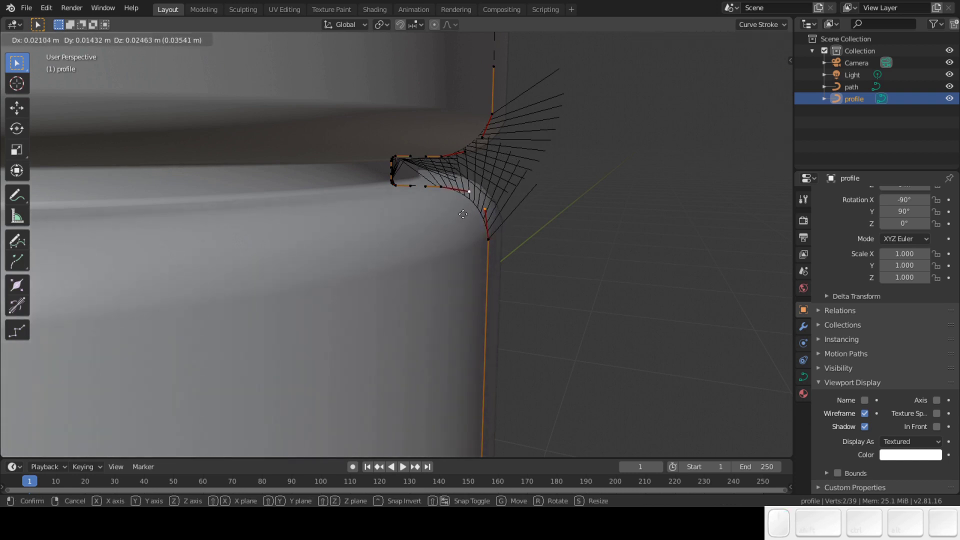
pyautogui.click(463, 213)
pyautogui.moveTo(440, 268); pyautogui.dragTo(501, 341, button='middle')
pyautogui.scroll(-5, 405, 293)
pyautogui.press('Tab')
pyautogui.scroll(-2, 448, 307)
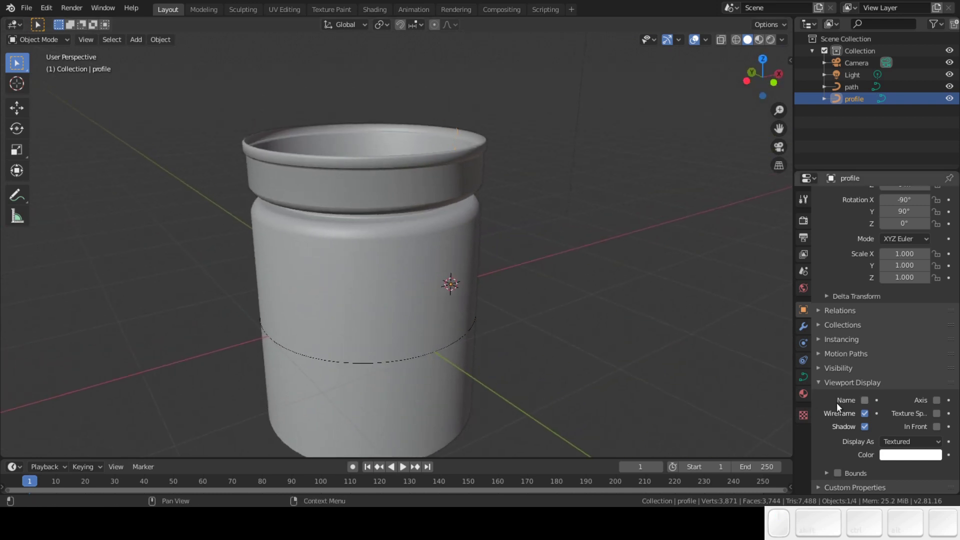
# - Turn on the path object's wireframe display over the jar
pyautogui.click(852, 88)
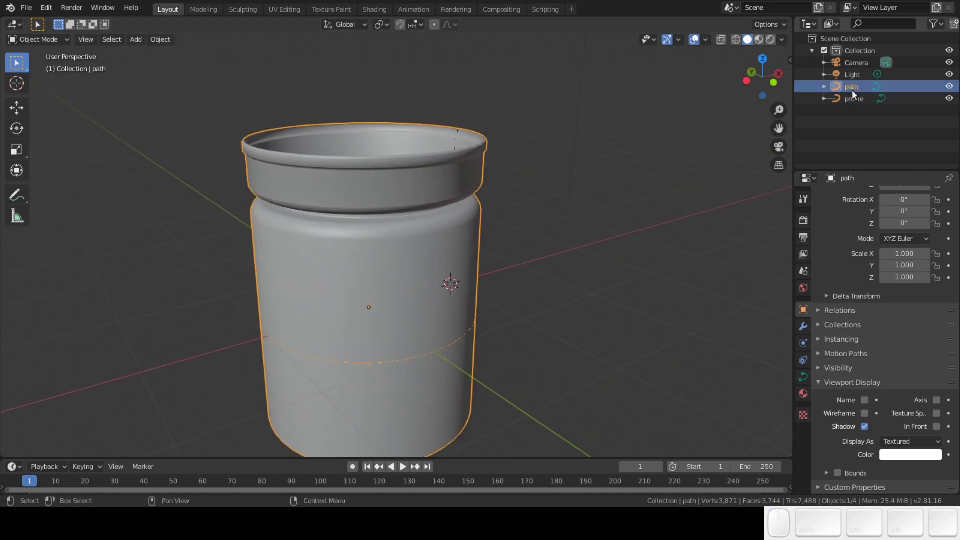
pyautogui.click(865, 413)
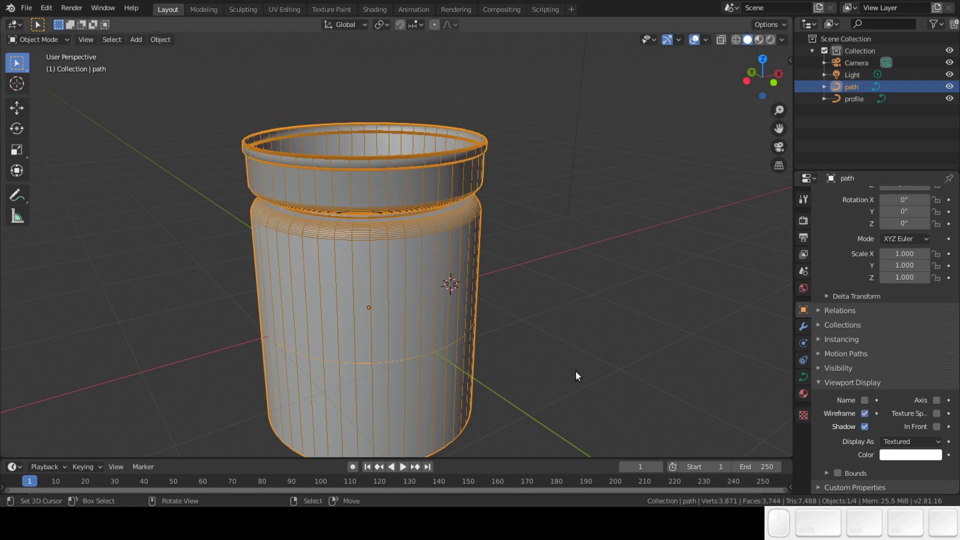
pyautogui.moveTo(631, 380); pyautogui.dragTo(580, 331, button='middle')
pyautogui.scroll(4, 346, 181)
pyautogui.moveTo(346, 183); pyautogui.dragTo(544, 235, button='middle')
# - Select the profile curve and view the jar straight from the front
pyautogui.click(853, 98)
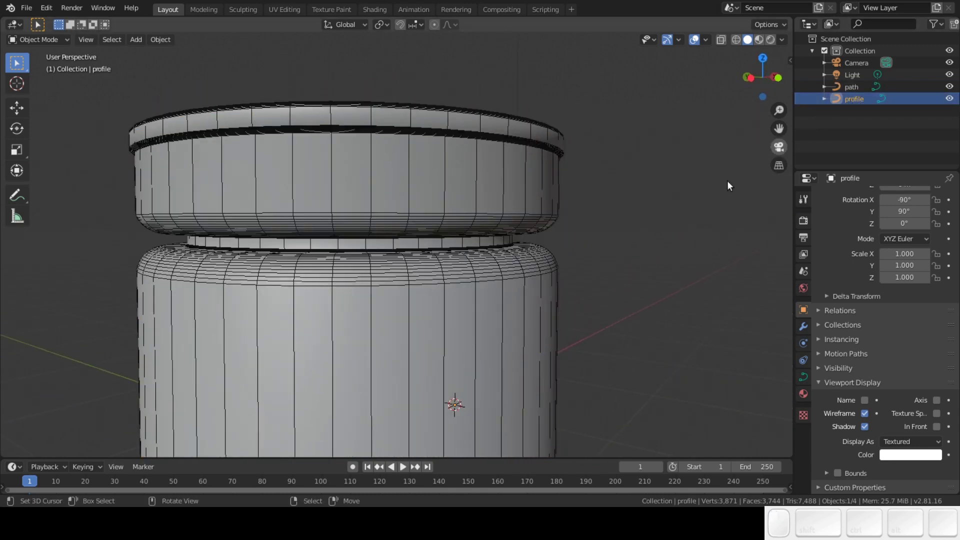
pyautogui.scroll(2, 503, 253)
pyautogui.press('KP_3')
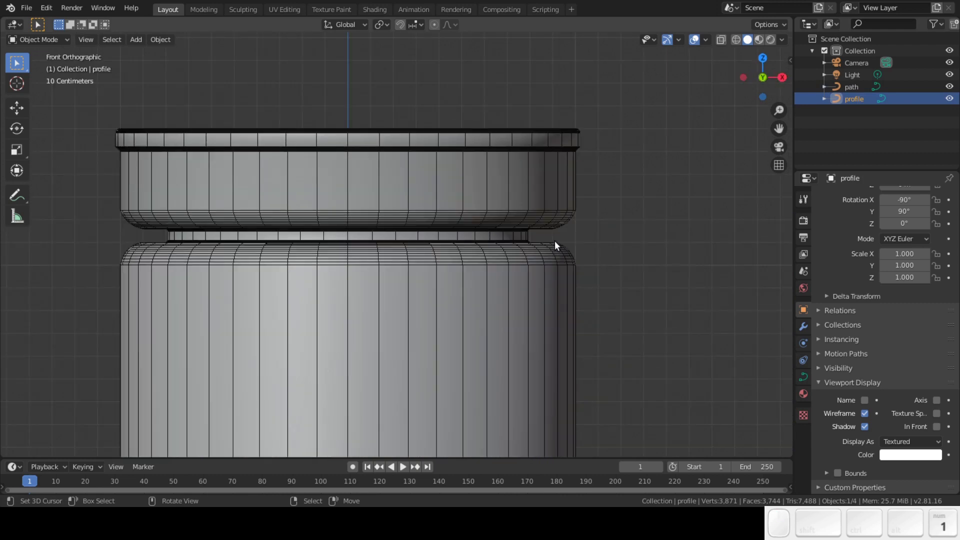
pyautogui.press('KP_3')
pyautogui.press('KP_1')
# - In Edit Mode, select the profile's lower notch point and move it to the right
pyautogui.press('Tab')
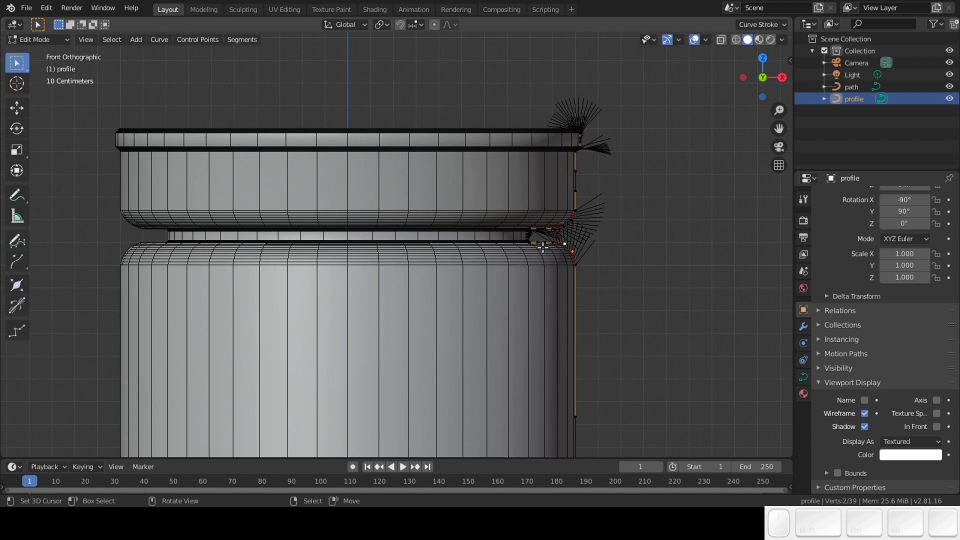
pyautogui.scroll(4, 541, 242)
pyautogui.scroll(-3, 579, 204)
pyautogui.scroll(1, 364, 296)
pyautogui.click(495, 251)
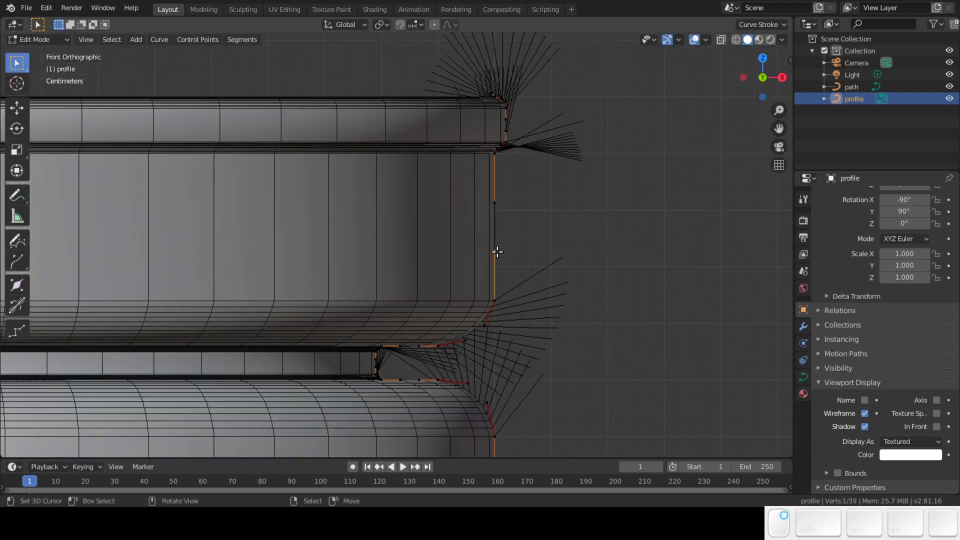
pyautogui.keyDown('shift'); pyautogui.click(496, 202); pyautogui.keyUp('shift')
pyautogui.click(494, 251)
pyautogui.press('g')
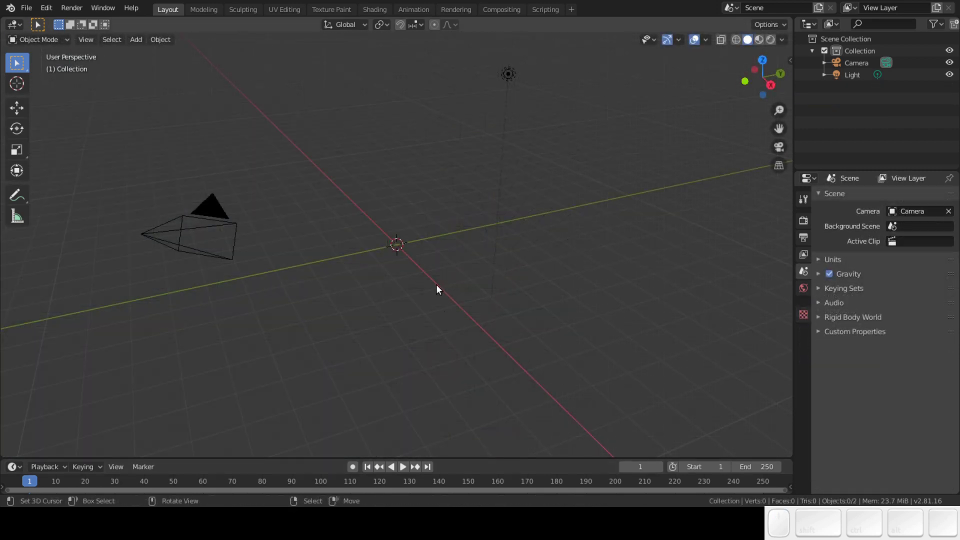
# - From top view, add a Bezier circle at the origin and rename it 'path'
pyautogui.press('KP_7')
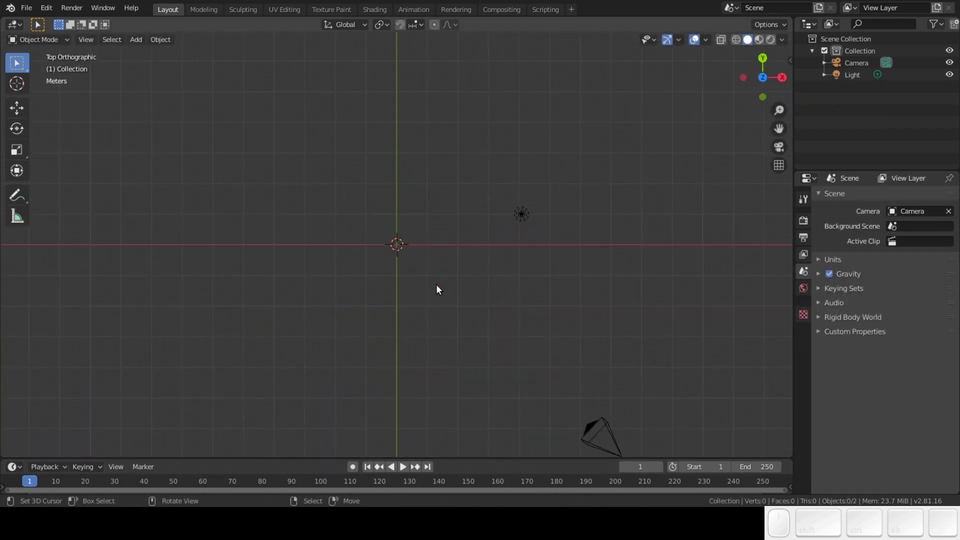
pyautogui.hotkey('shift', 'a')
pyautogui.moveTo(436, 286)
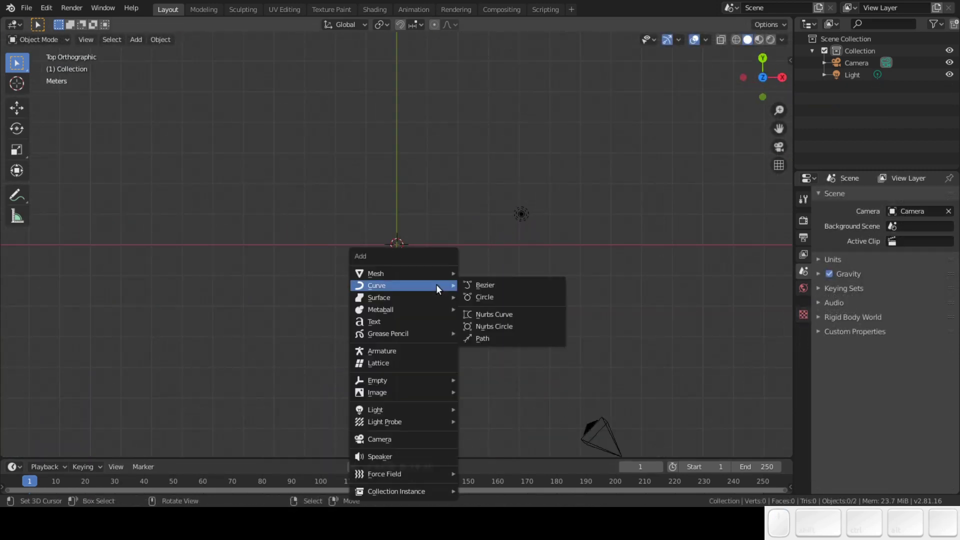
pyautogui.click(486, 295)
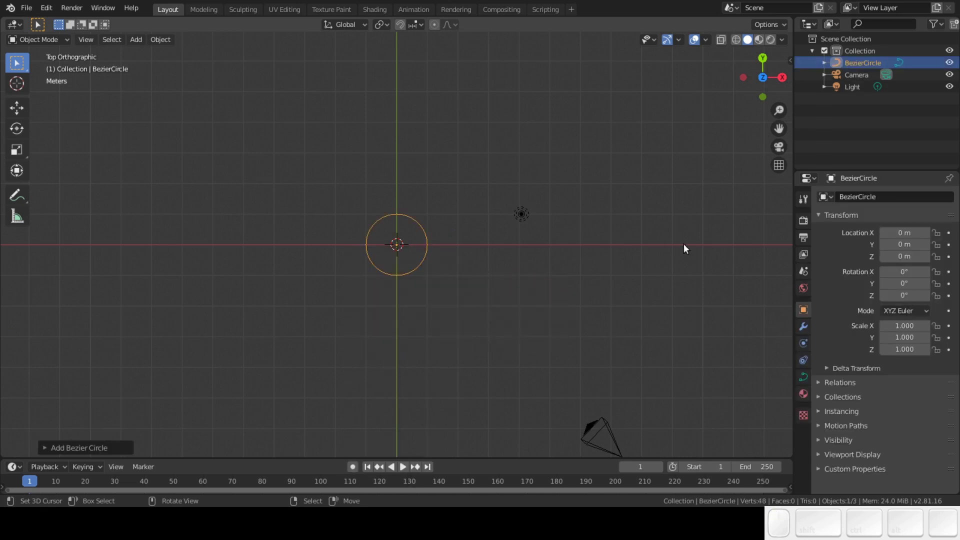
pyautogui.click(869, 198)
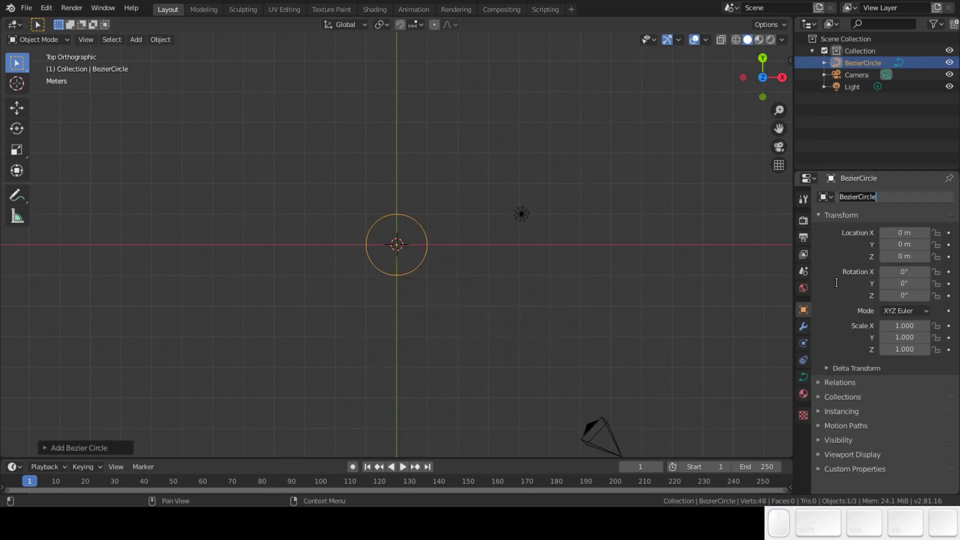
pyautogui.write('path')
pyautogui.press('Return')
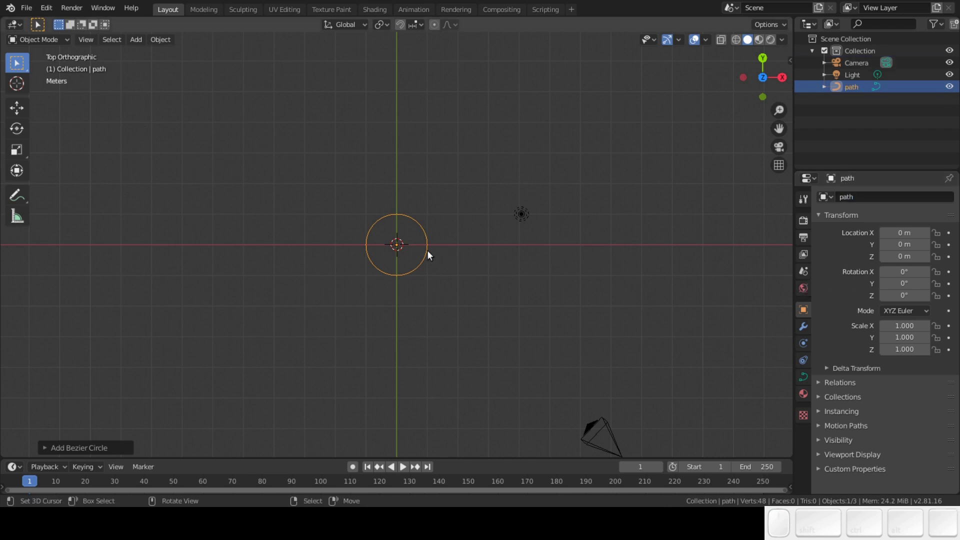
# - Tilt the circle's control points by 90° in Edit Mode
pyautogui.press('Tab')
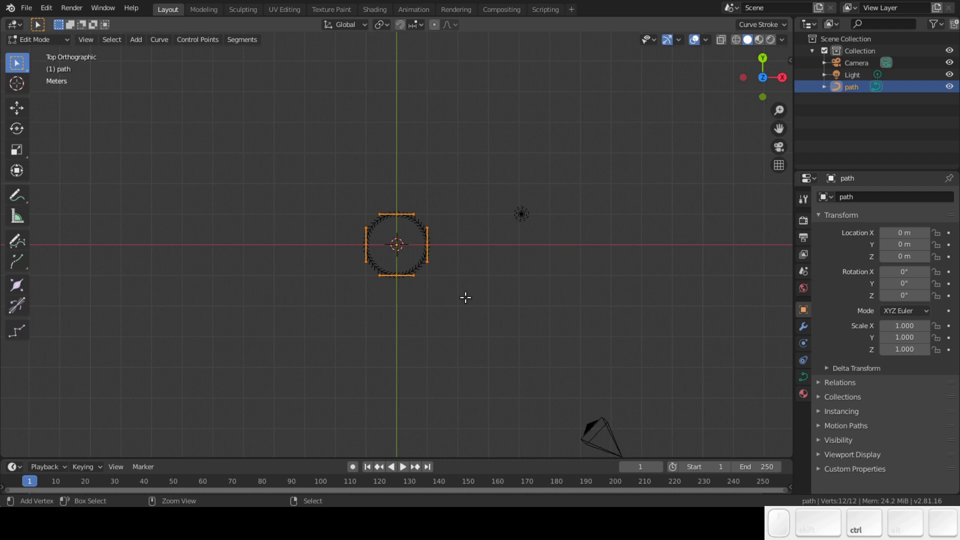
pyautogui.hotkey('ctrl', 't')
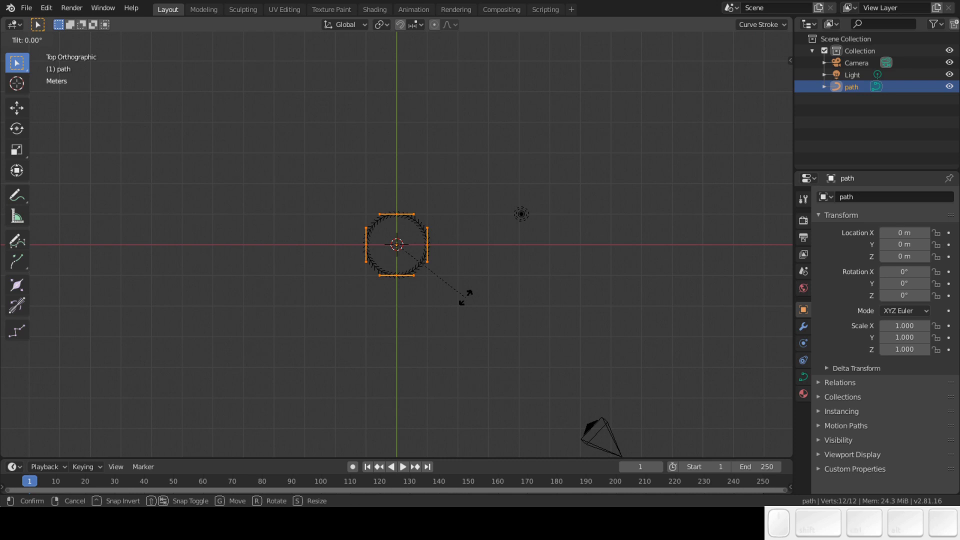
pyautogui.write('90')
pyautogui.press('Return')
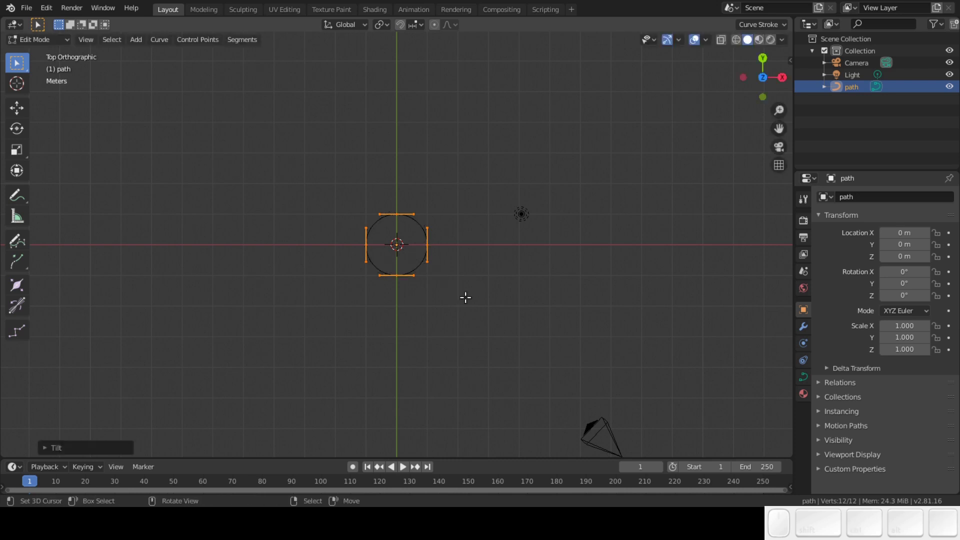
# - Snap the 3D cursor to the circle's right control point and return to Object Mode
pyautogui.click(427, 245)
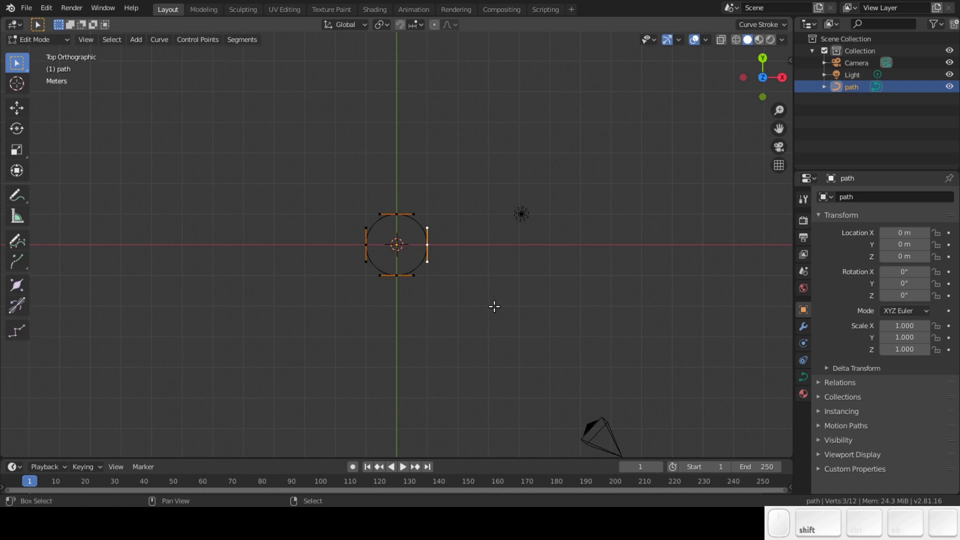
pyautogui.hotkey('shift', 's')
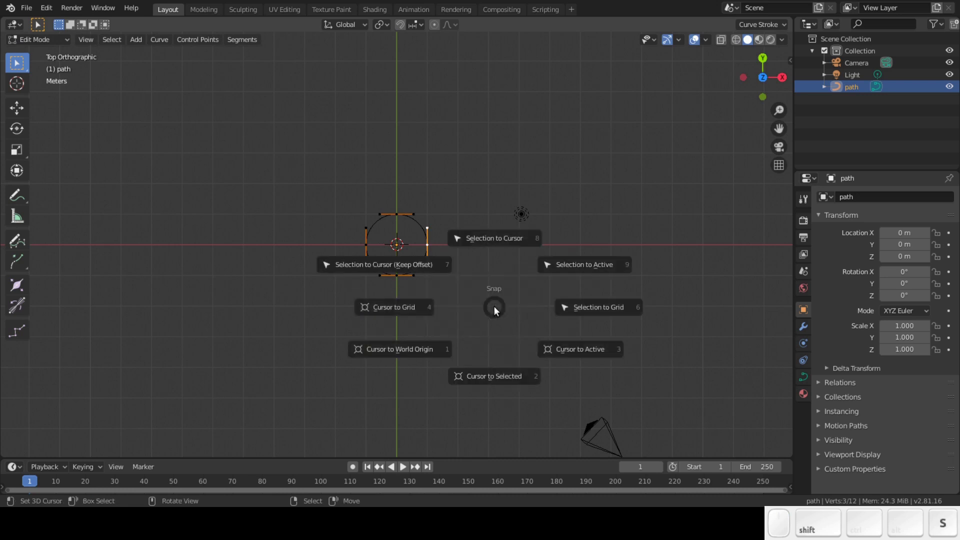
pyautogui.click(491, 376)
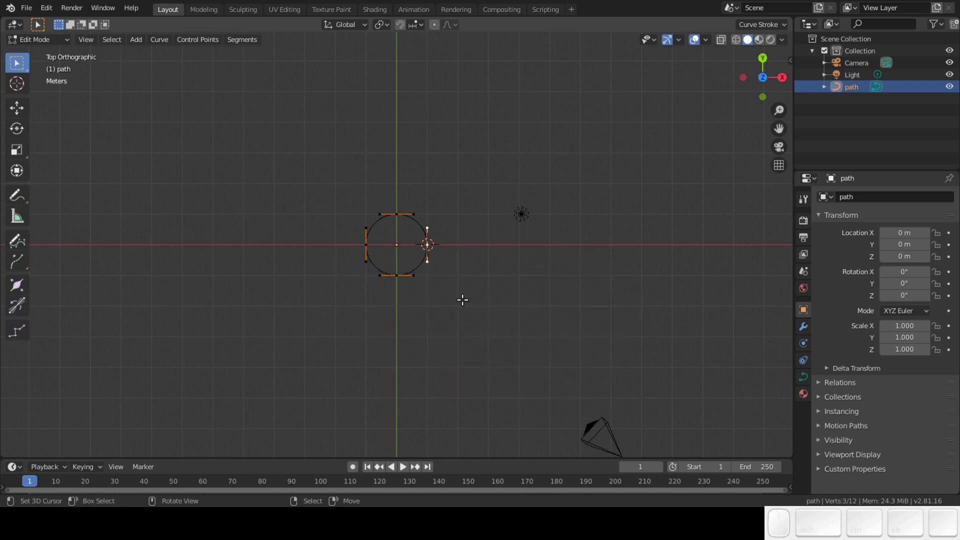
pyautogui.press('Tab')
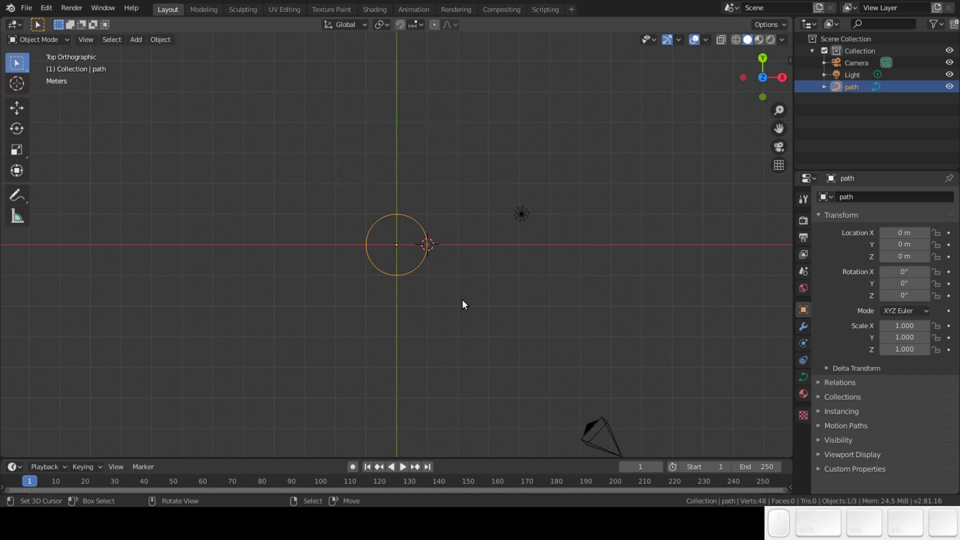
# - In front view, add a Bezier curve at the 3D cursor and name it 'profile'
pyautogui.press('KP_1')
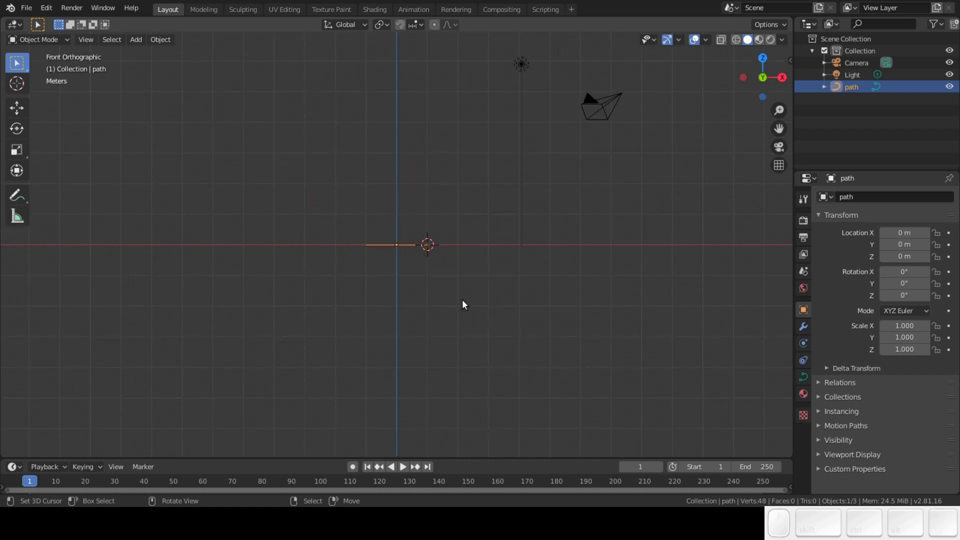
pyautogui.hotkey('shift', 'a')
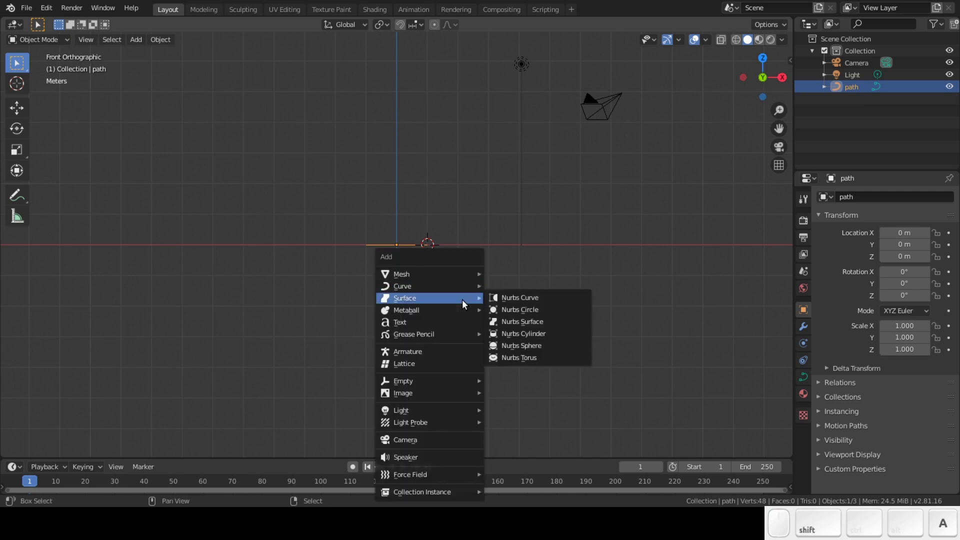
pyautogui.moveTo(456, 283)
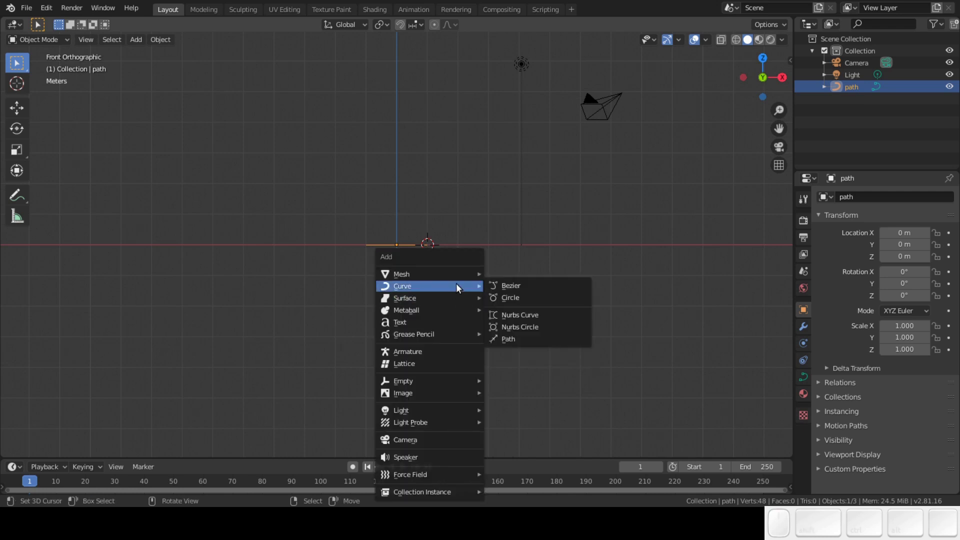
pyautogui.click(517, 286)
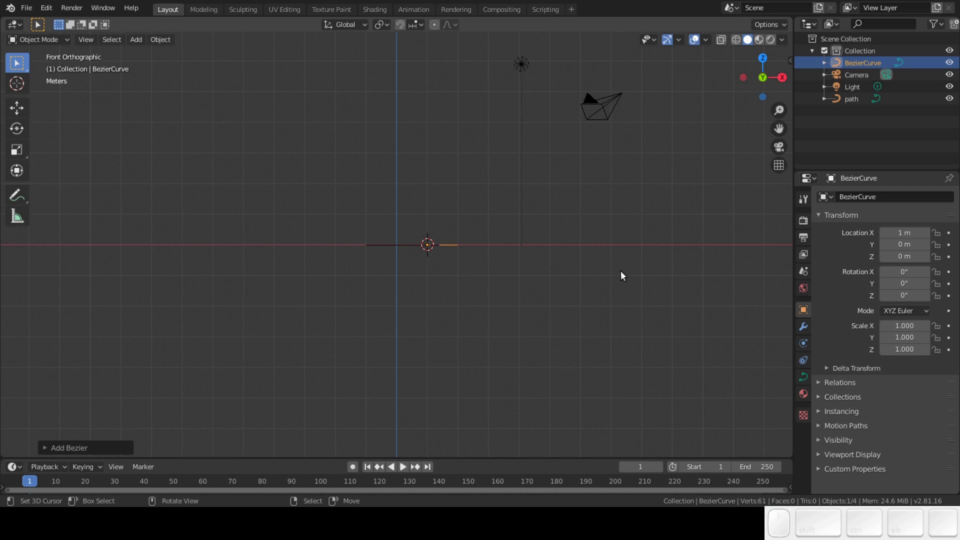
pyautogui.click(904, 196)
pyautogui.write('p')
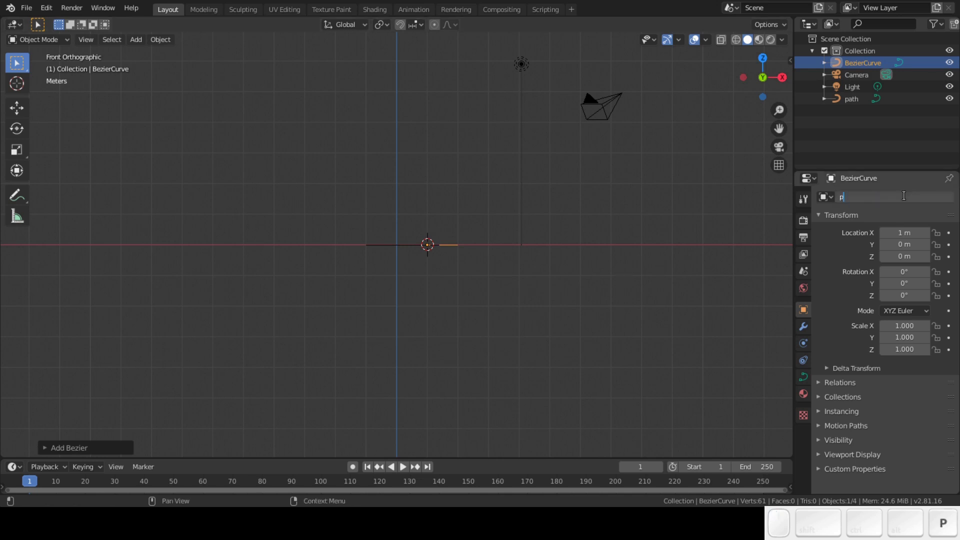
pyautogui.write('rofile')
pyautogui.press('Return')
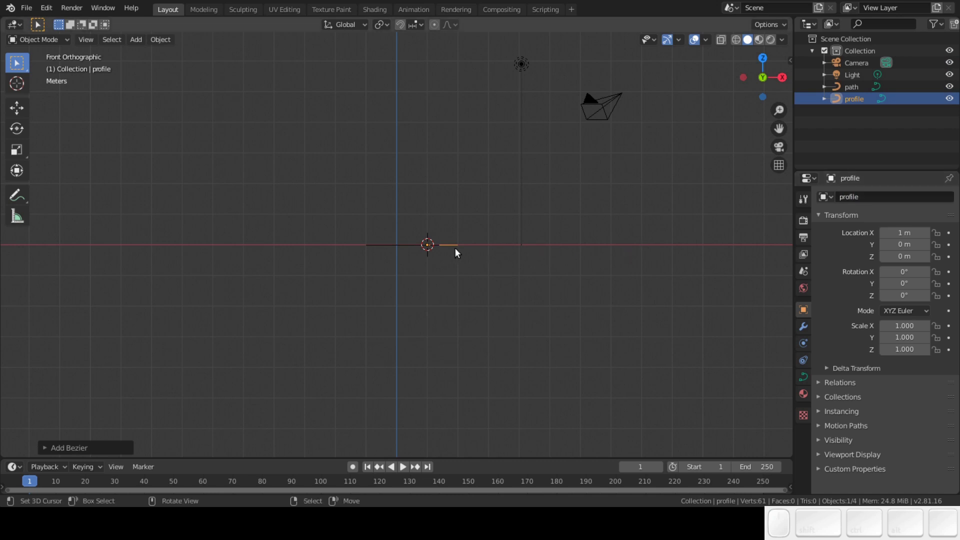
# - Rotate the profile curve 90° about global Y, then 90° about global Z
pyautogui.press('r')
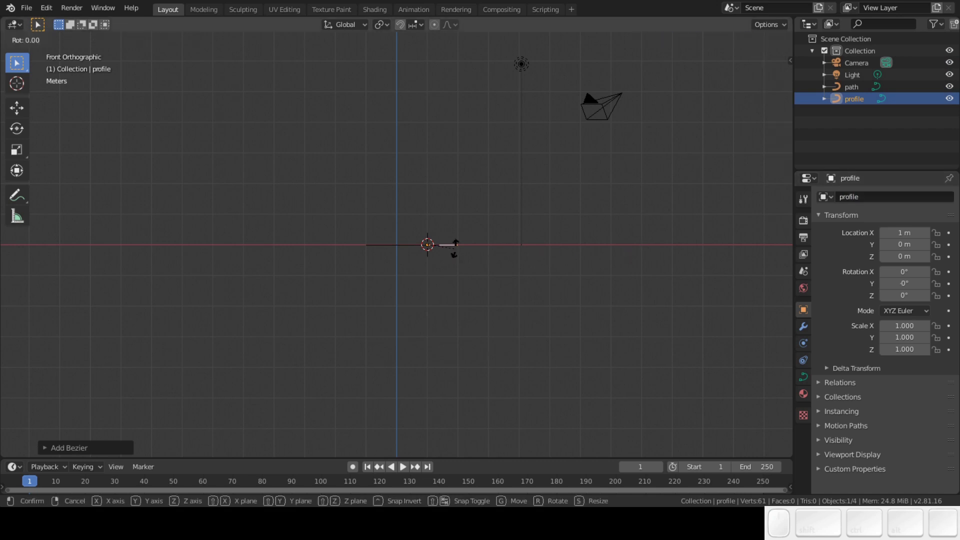
pyautogui.press('y')
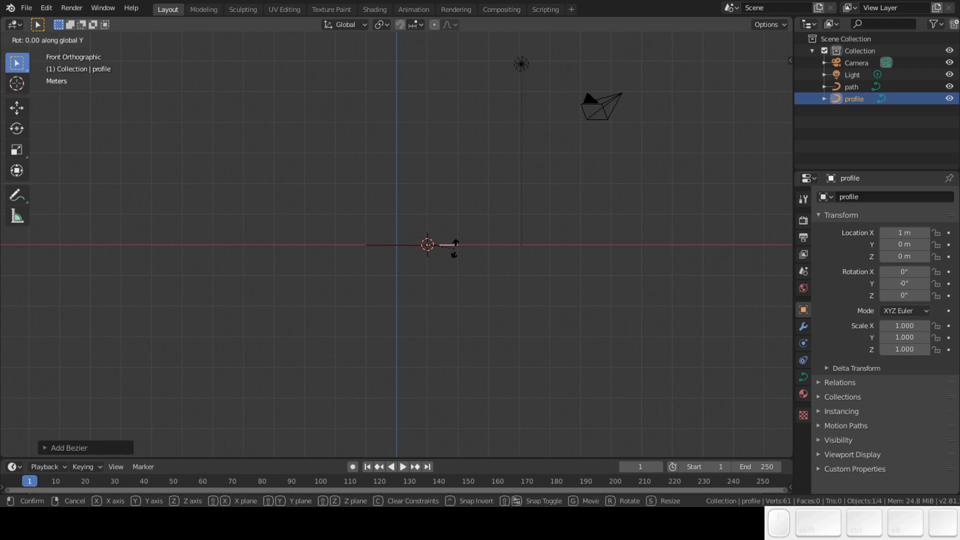
pyautogui.write('90')
pyautogui.press('Return')
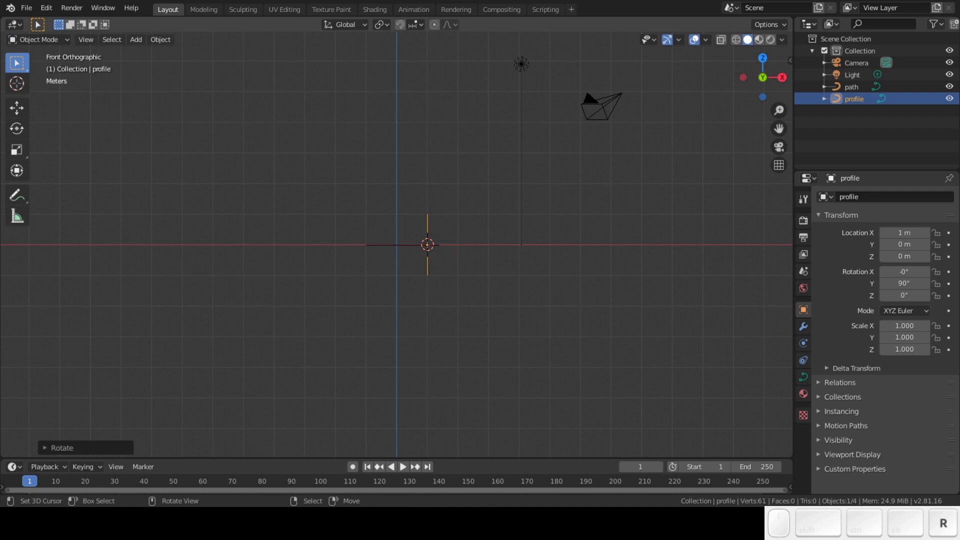
pyautogui.write('rz90')
pyautogui.press('Return')
pyautogui.click(418, 246)
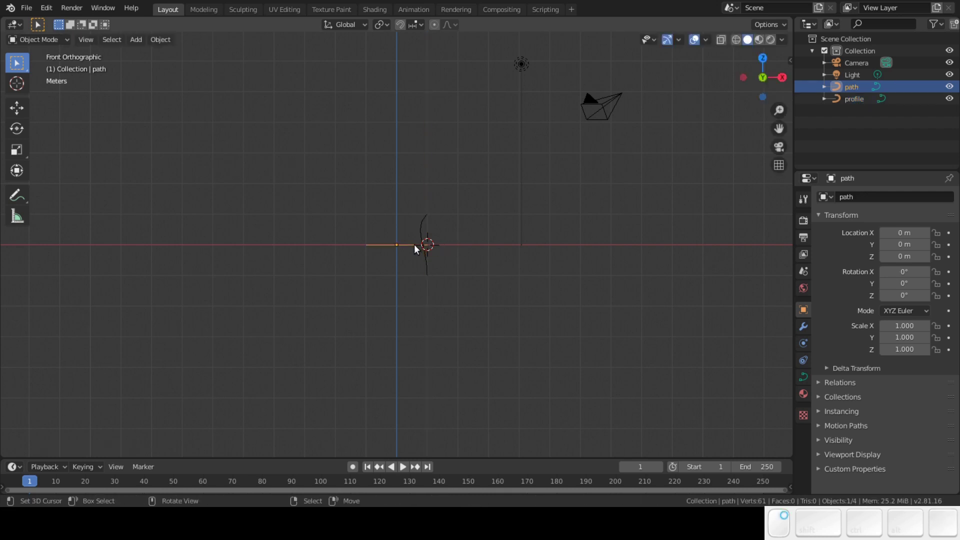
# - Set the path curve's Geometry > Bevel object to 'profile'
pyautogui.click(804, 376)
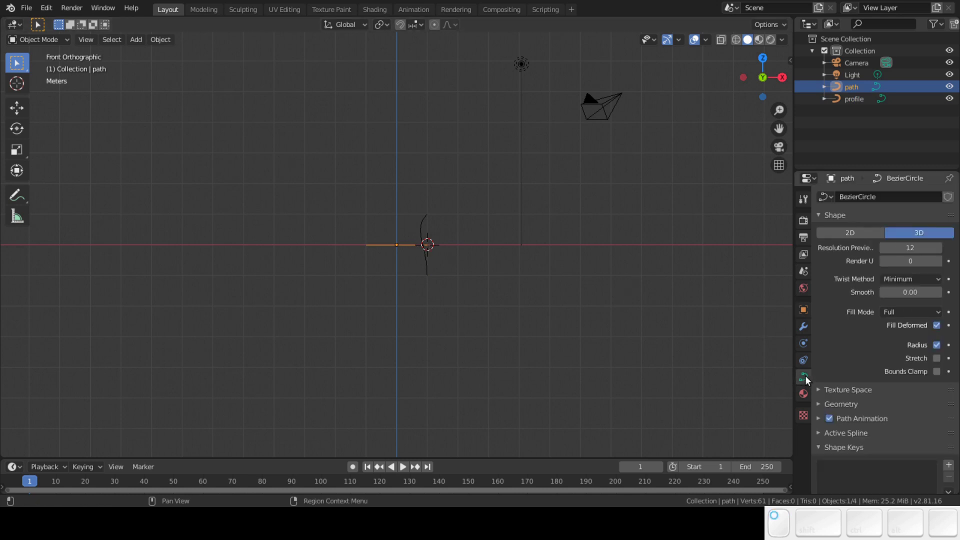
pyautogui.click(819, 405)
pyautogui.scroll(-5, 890, 458)
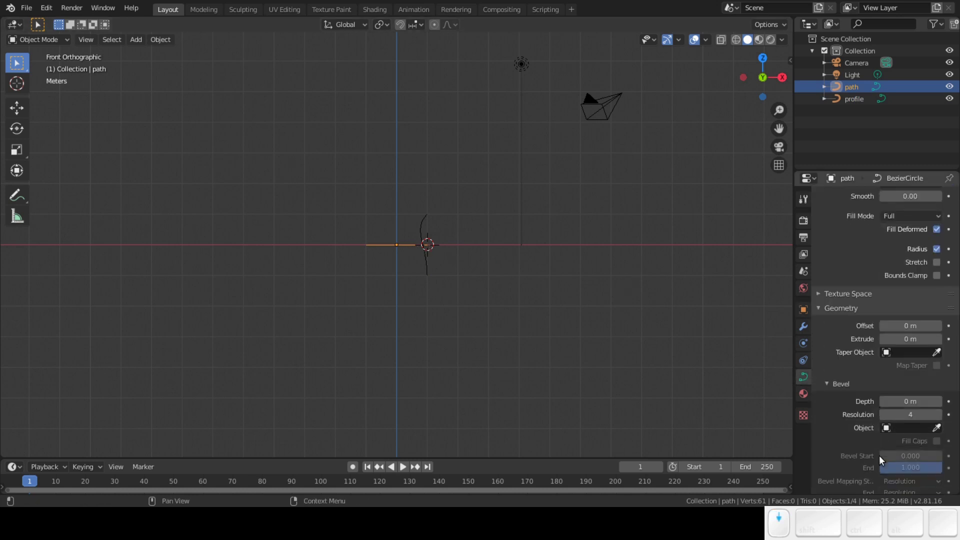
pyautogui.click(897, 428)
pyautogui.click(832, 308)
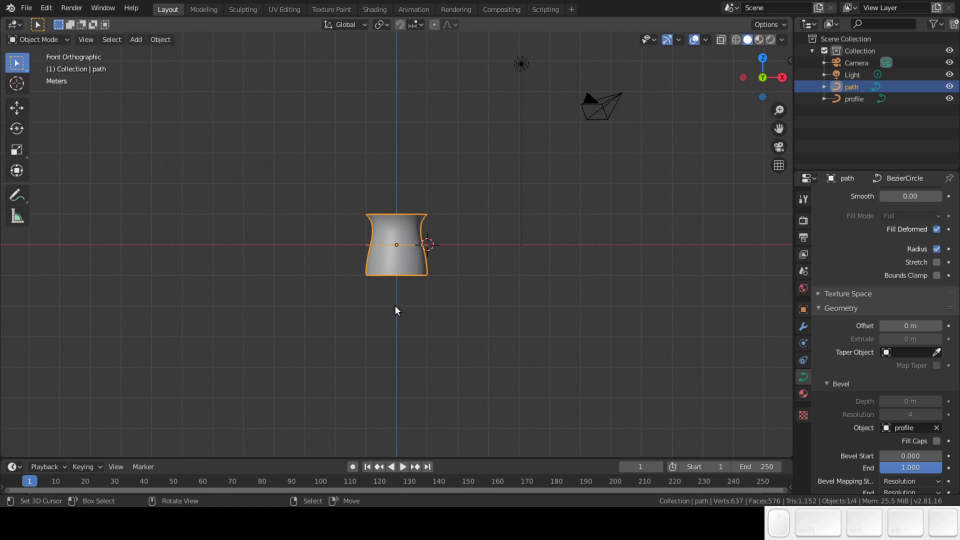
# - Save the scene under the incremented name base2.blend with Save As
pyautogui.click(26, 8)
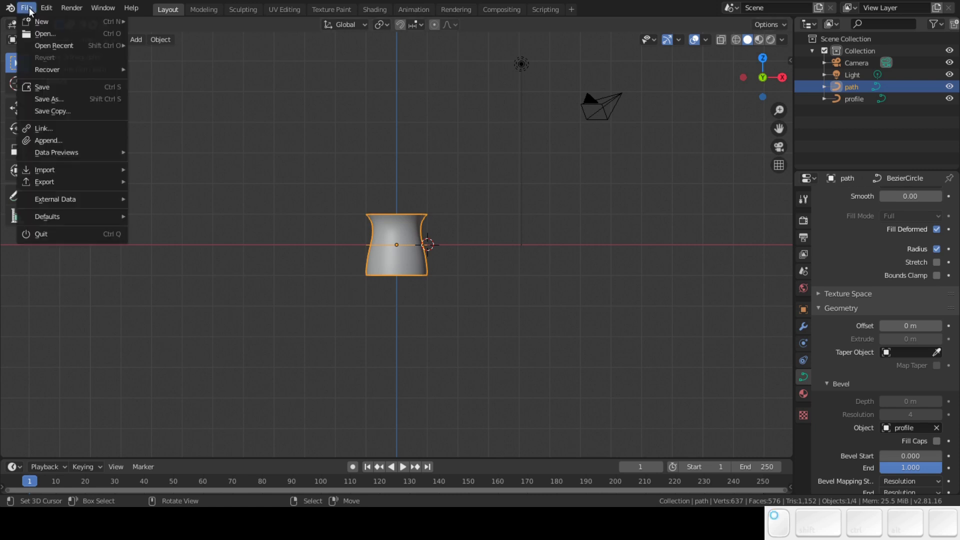
pyautogui.click(49, 99)
pyautogui.click(603, 420)
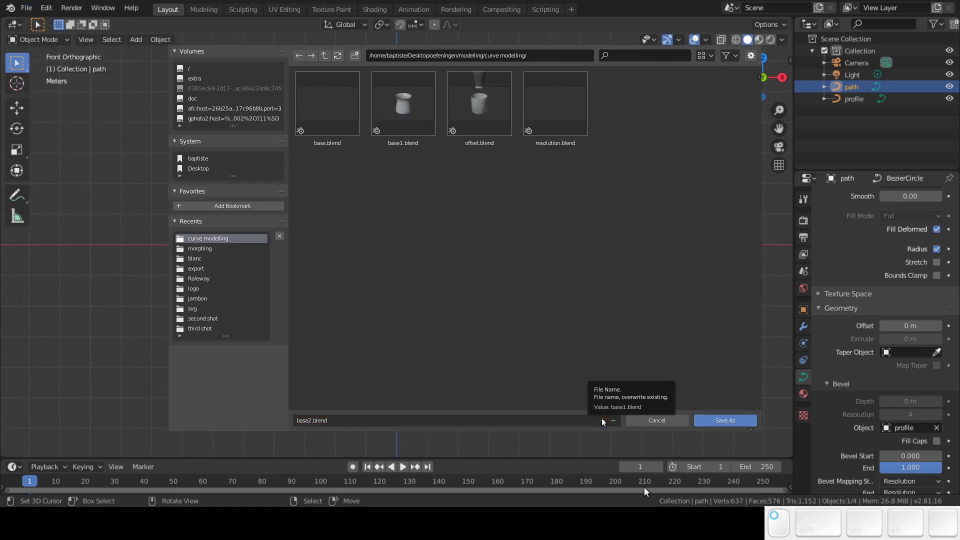
pyautogui.click(709, 420)
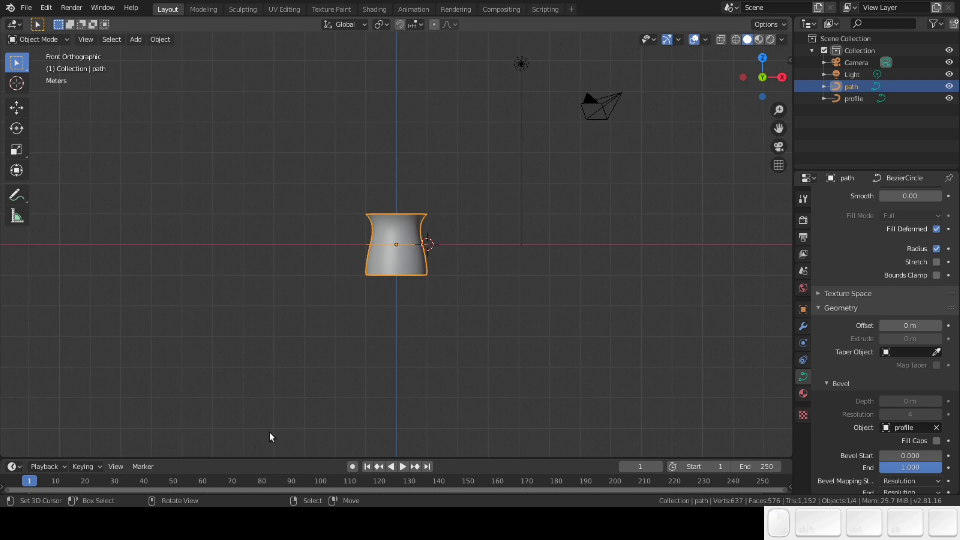
pyautogui.click(646, 488)
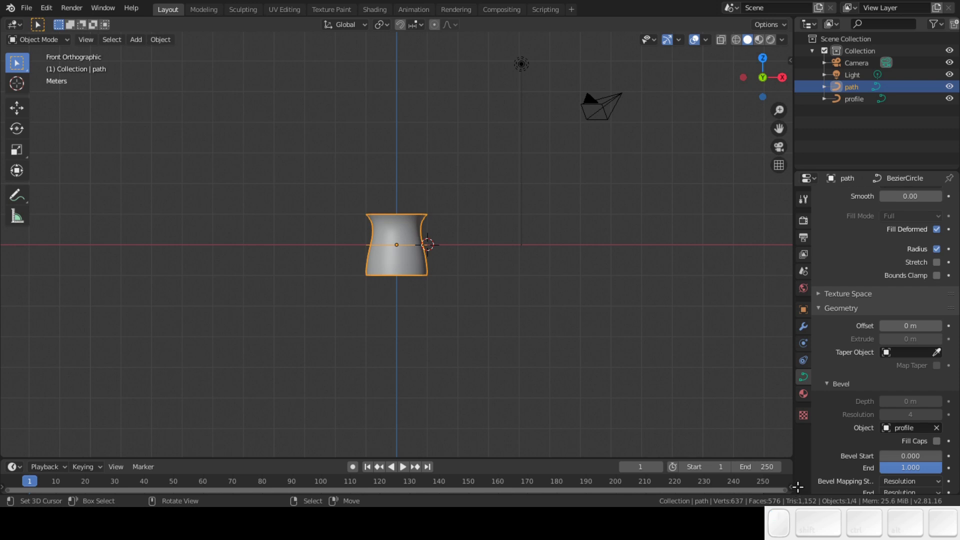